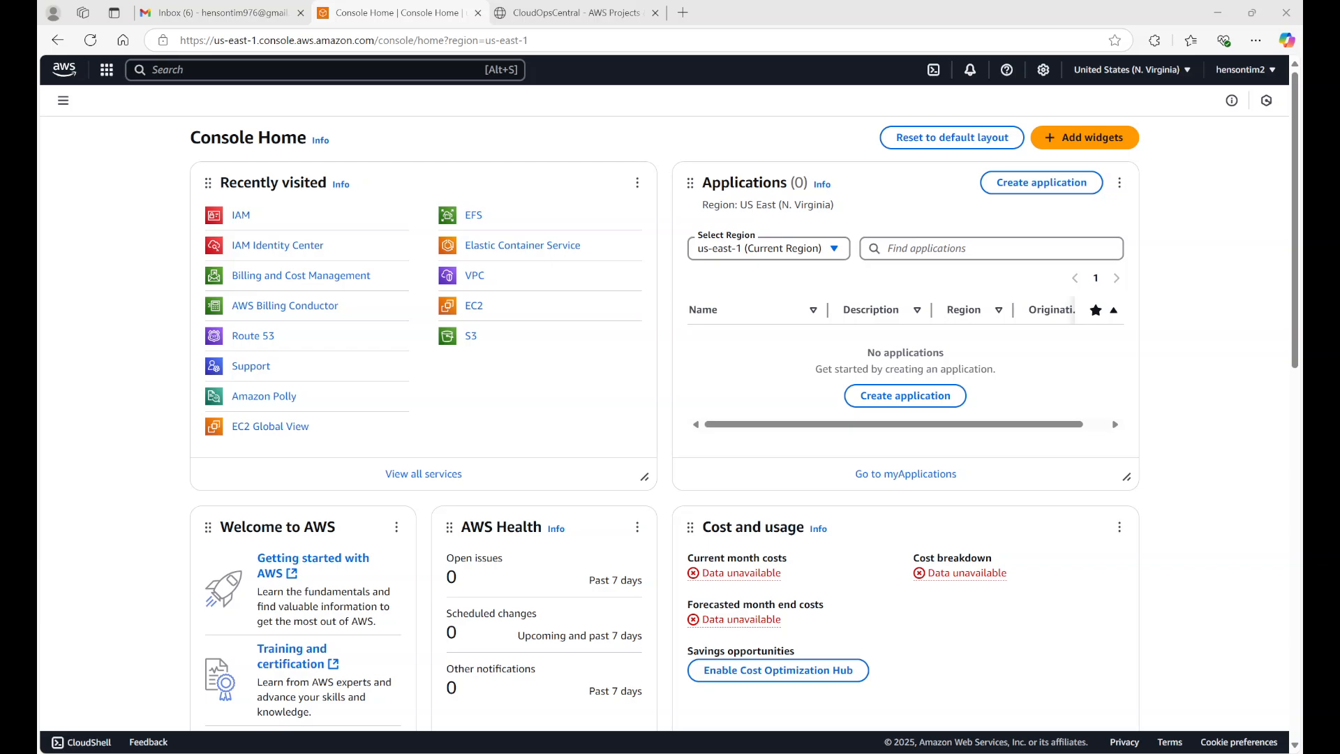
Step: View the CloudOpsCentral site, go to the linked personal website and open its portfolio page
click(604, 12)
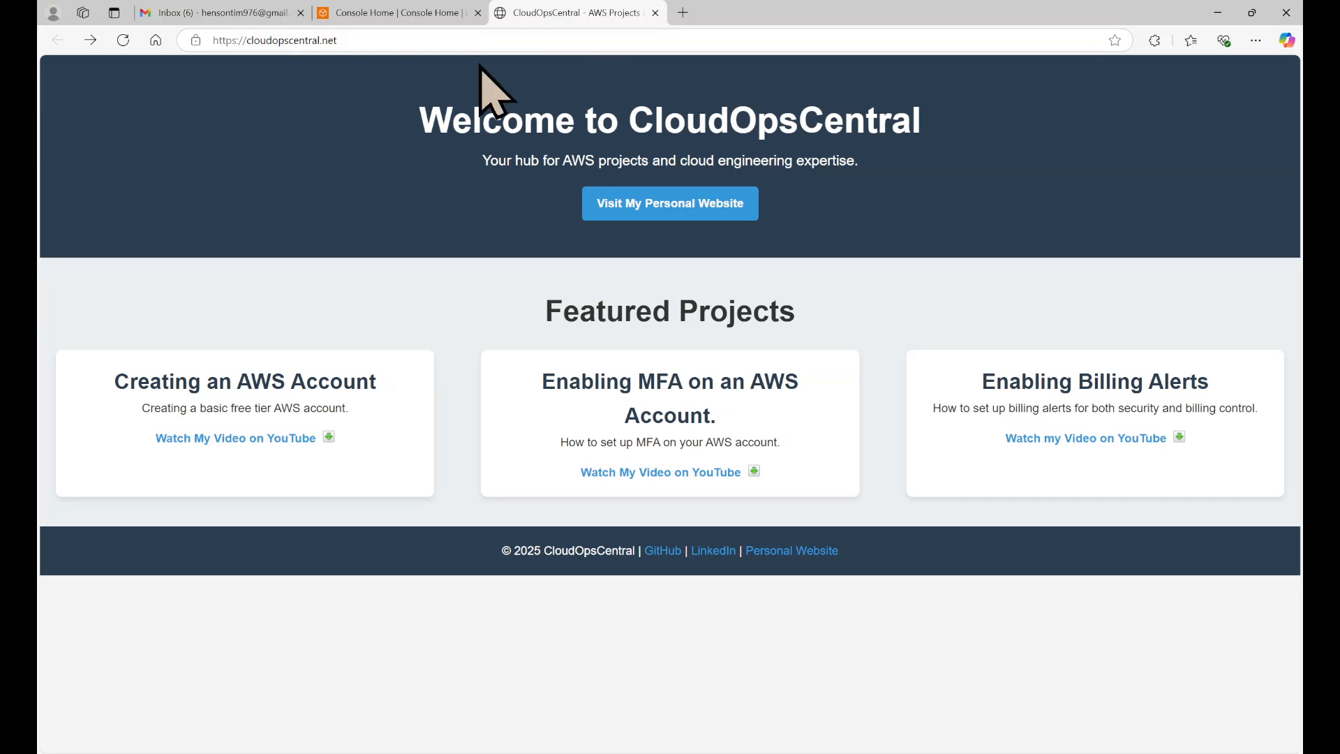
click(698, 210)
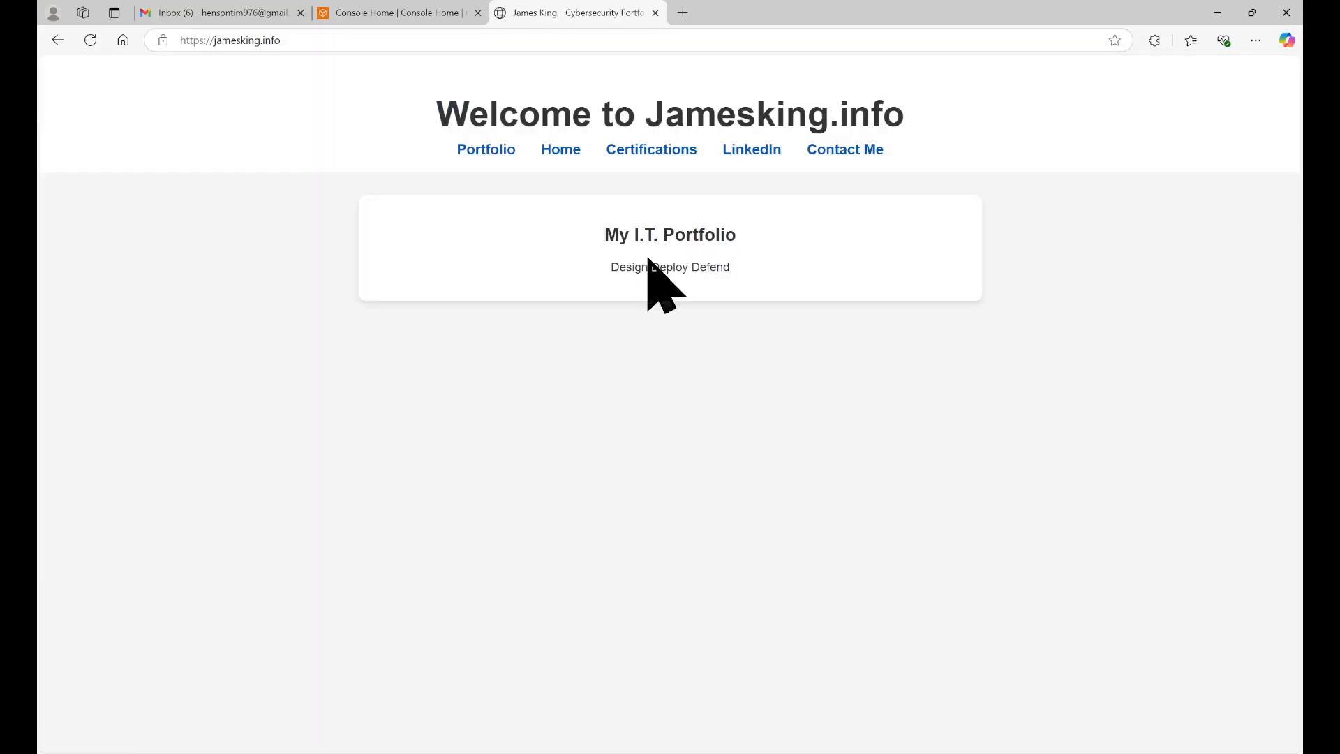
click(480, 151)
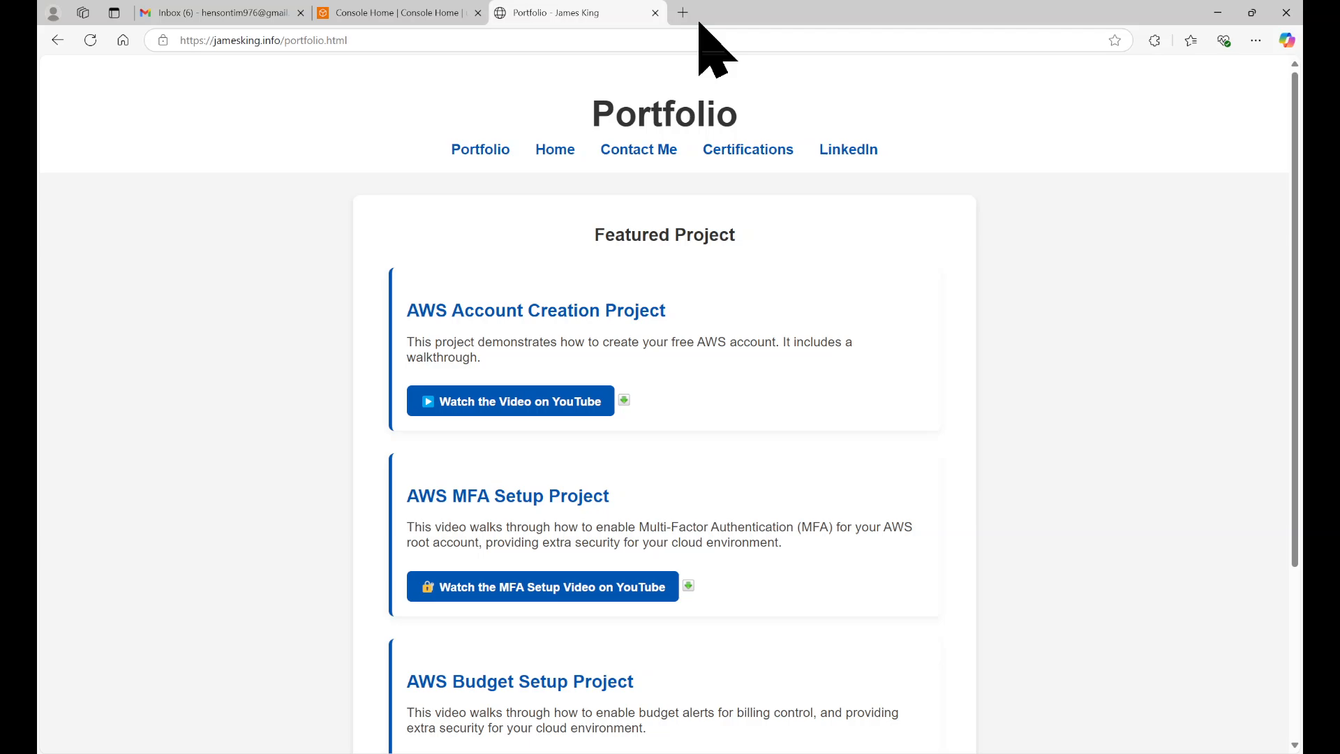
Step: Return to the AWS console, search for iam and open the Users list of the IAM service
click(421, 14)
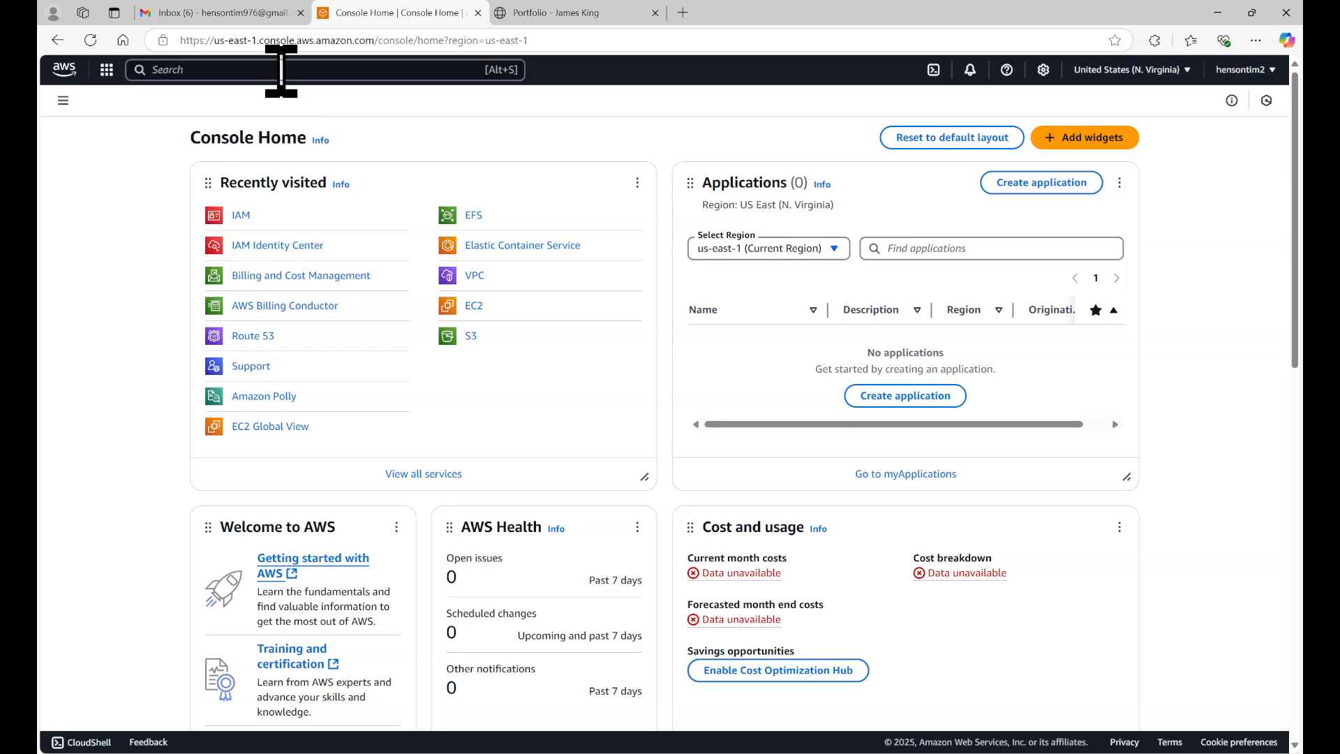
click(280, 70)
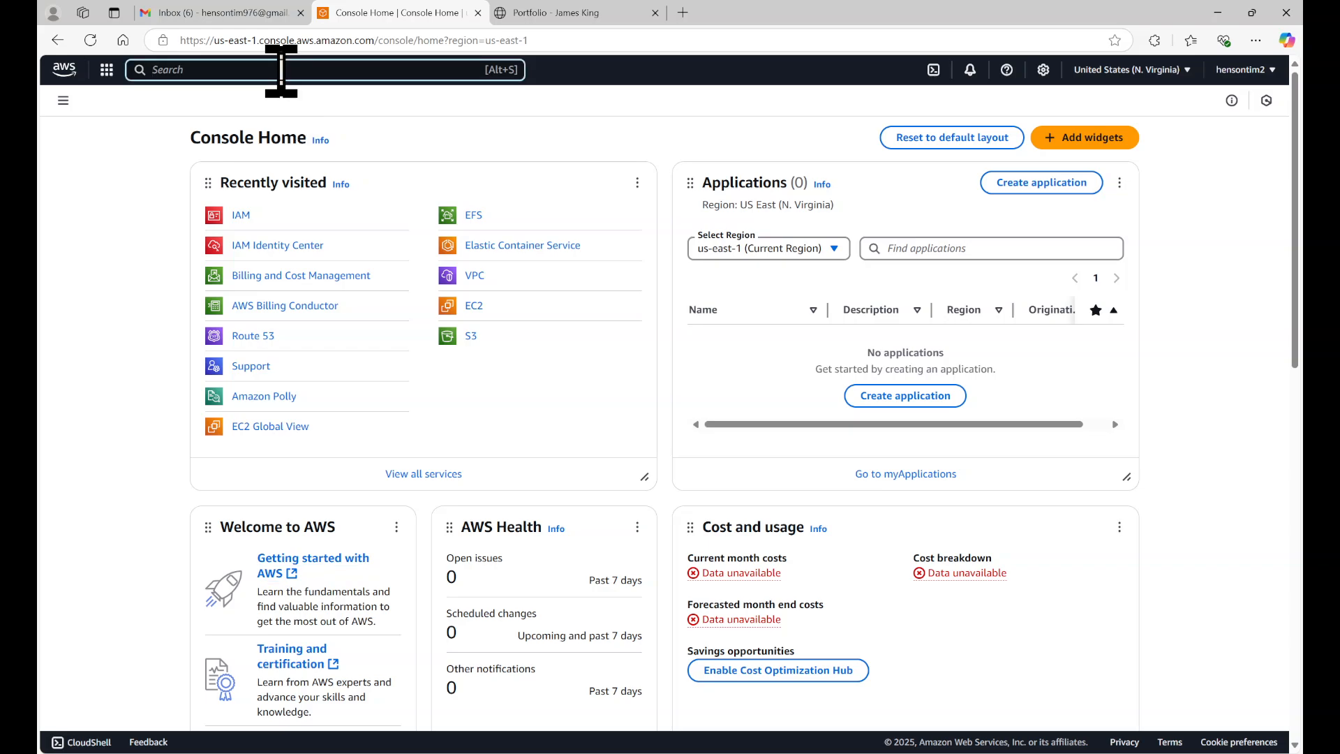
text(iam)
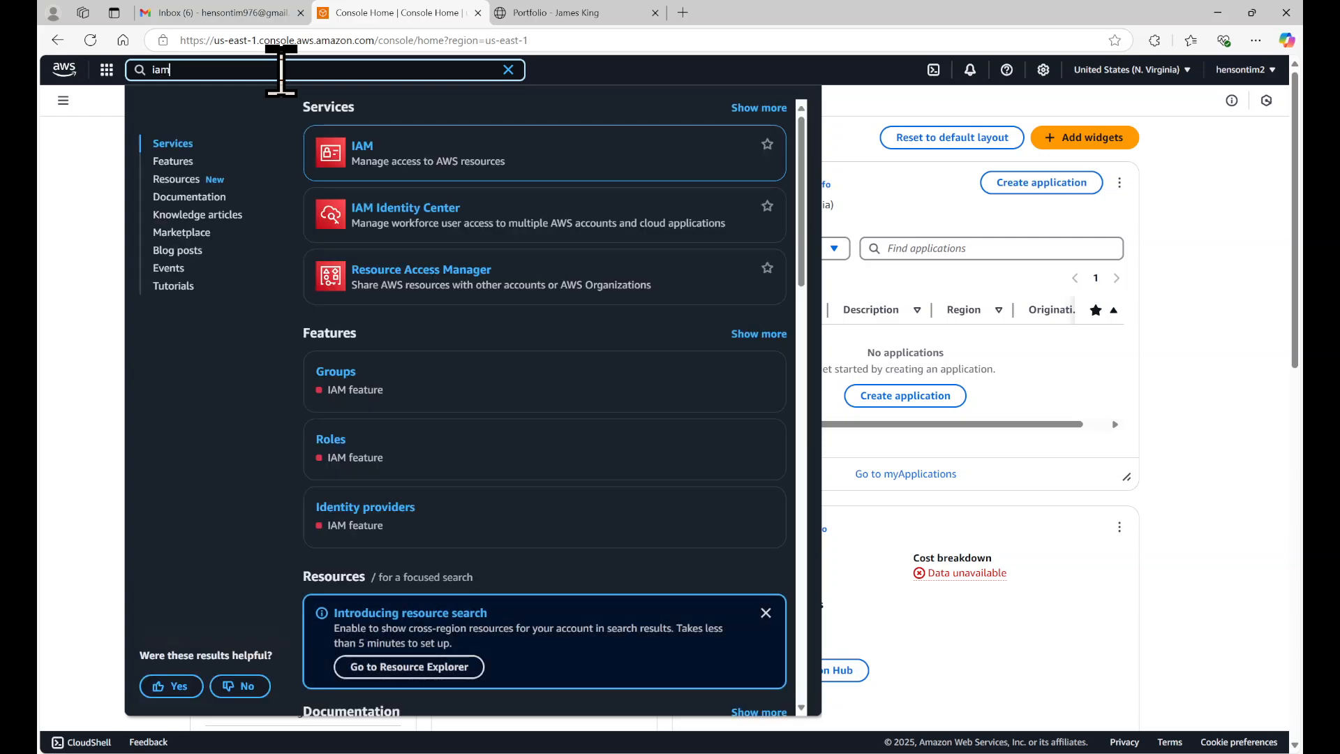
click(362, 144)
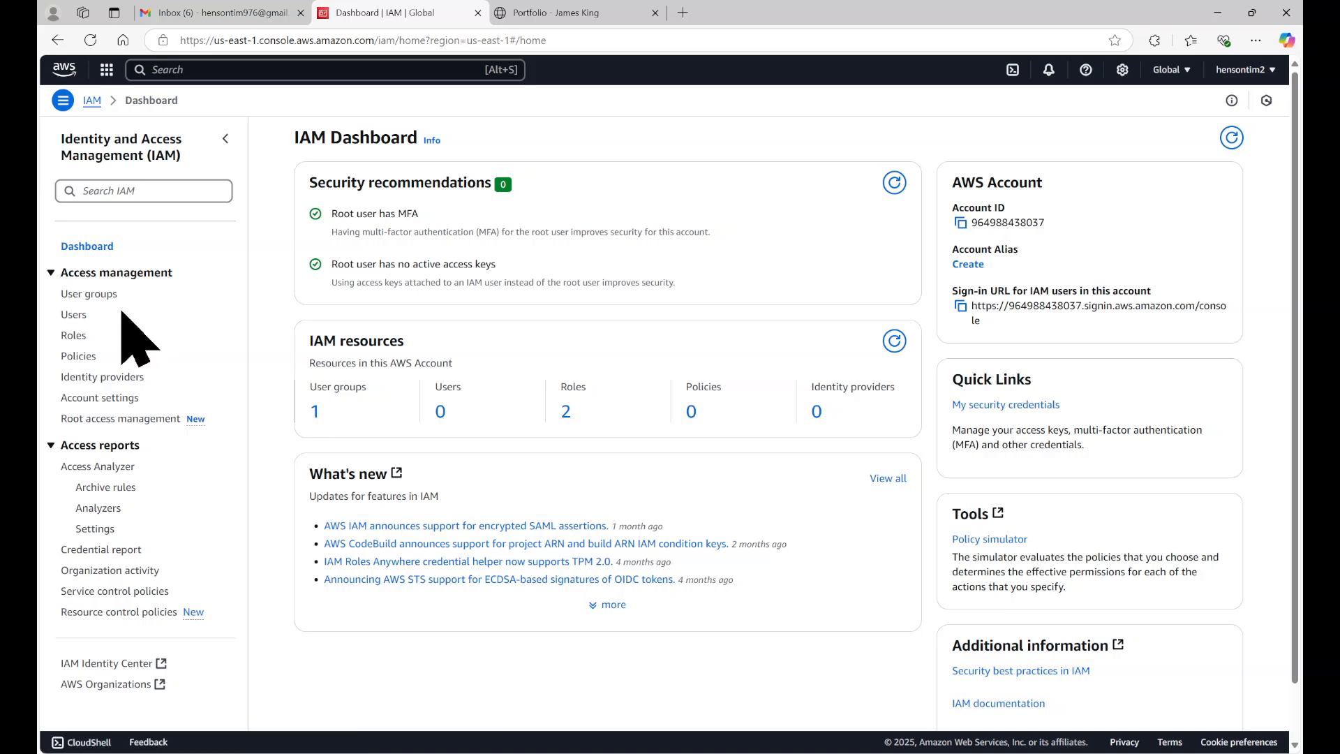
click(73, 315)
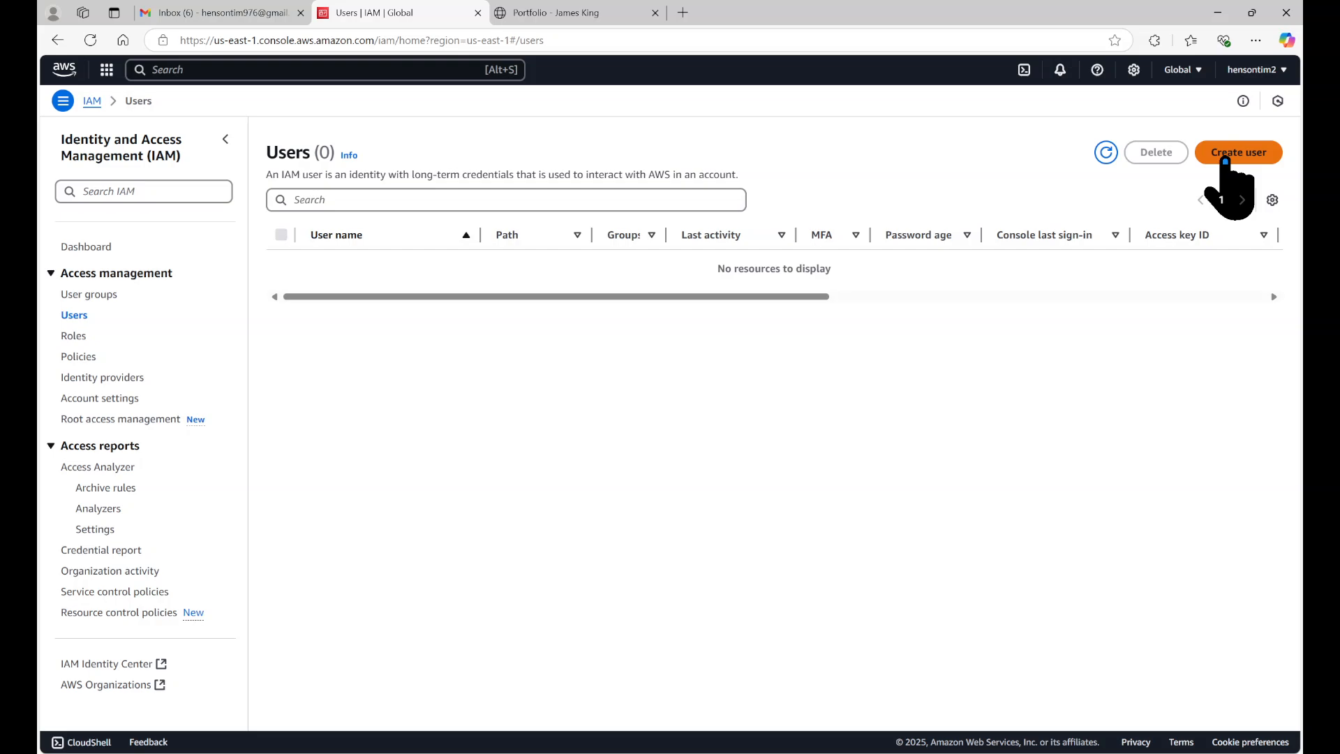
Step: Start creating a new user and enter the person's first and last name joined by an underscore as the user name
click(1226, 168)
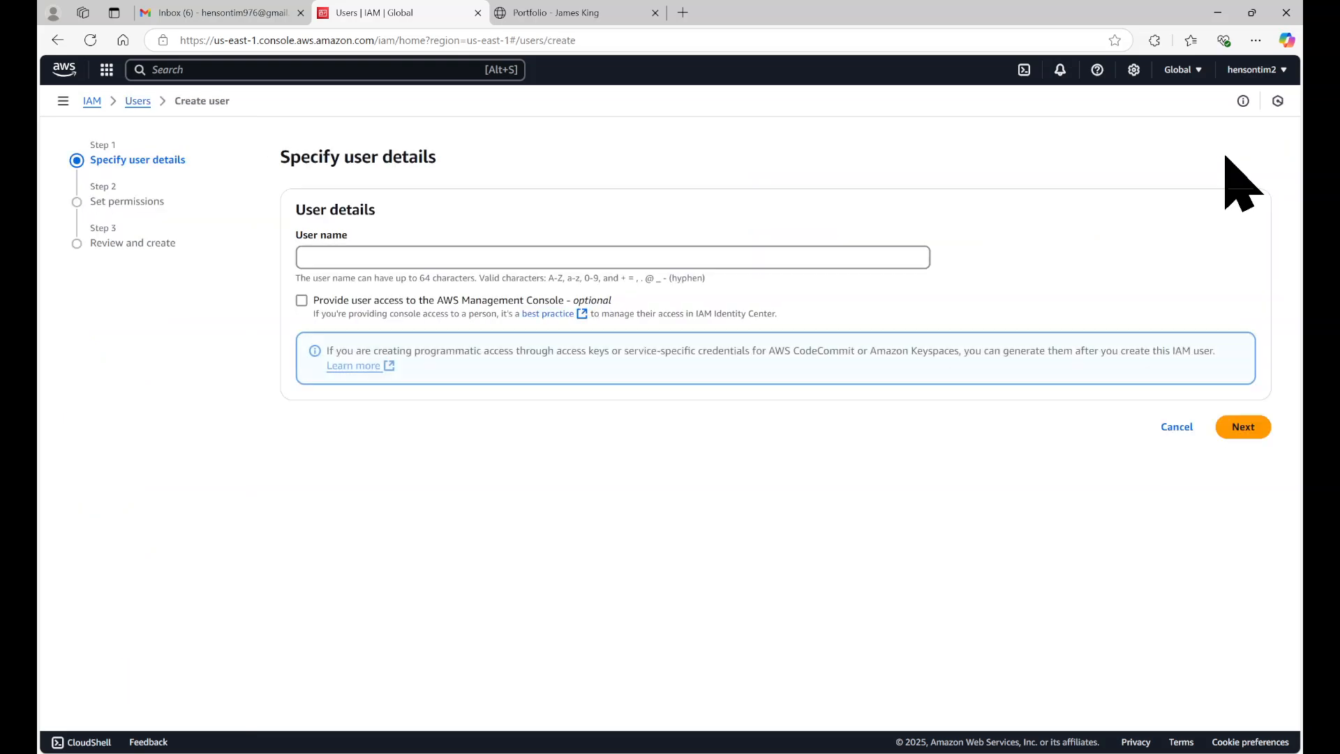
click(665, 250)
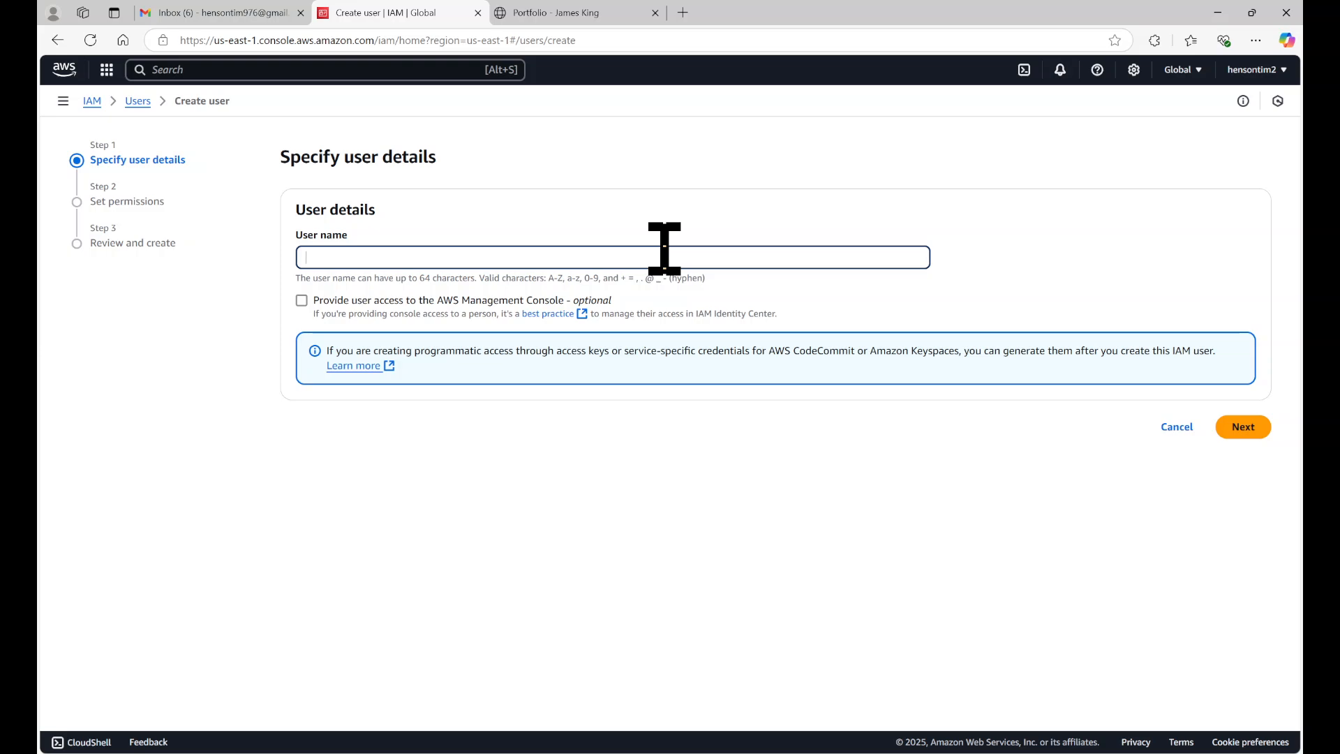
drag(296, 278, 718, 279)
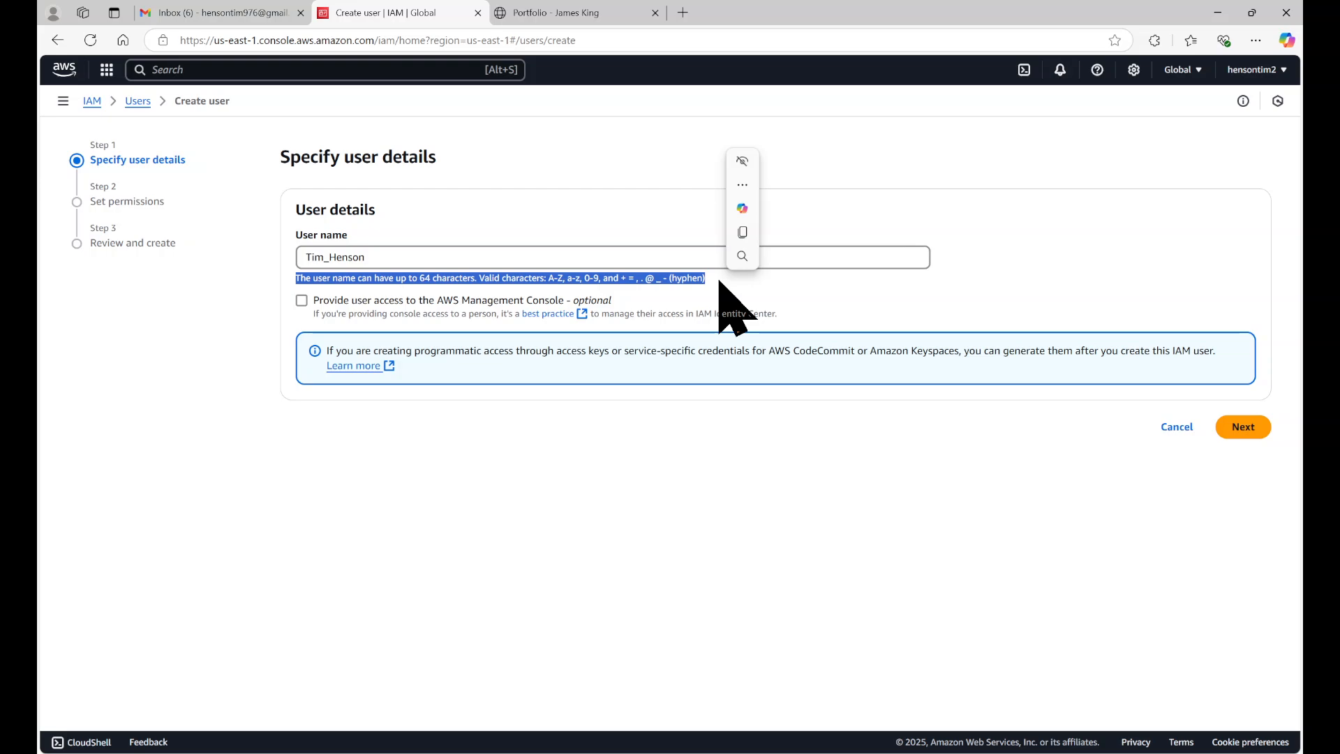
click(718, 280)
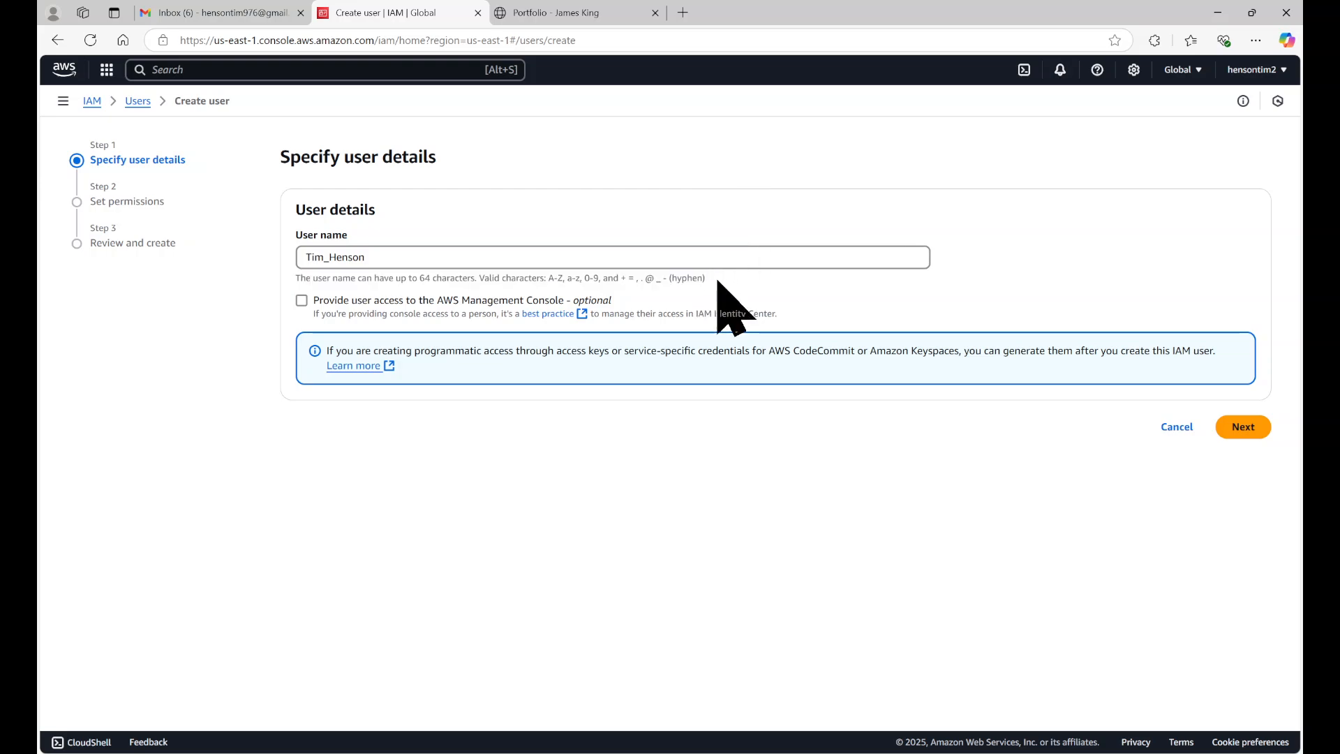
Step: Provide the user access to the AWS Management Console and choose to create an IAM user
click(302, 301)
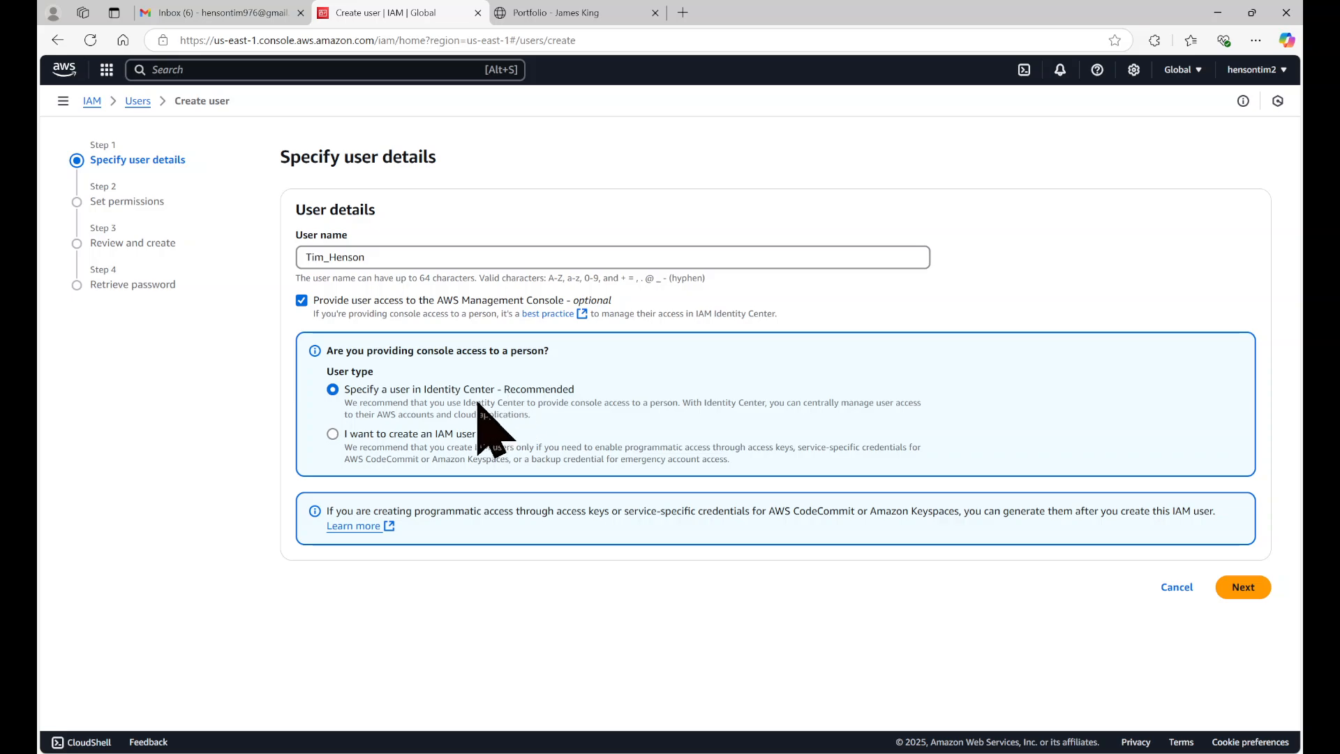
click(373, 434)
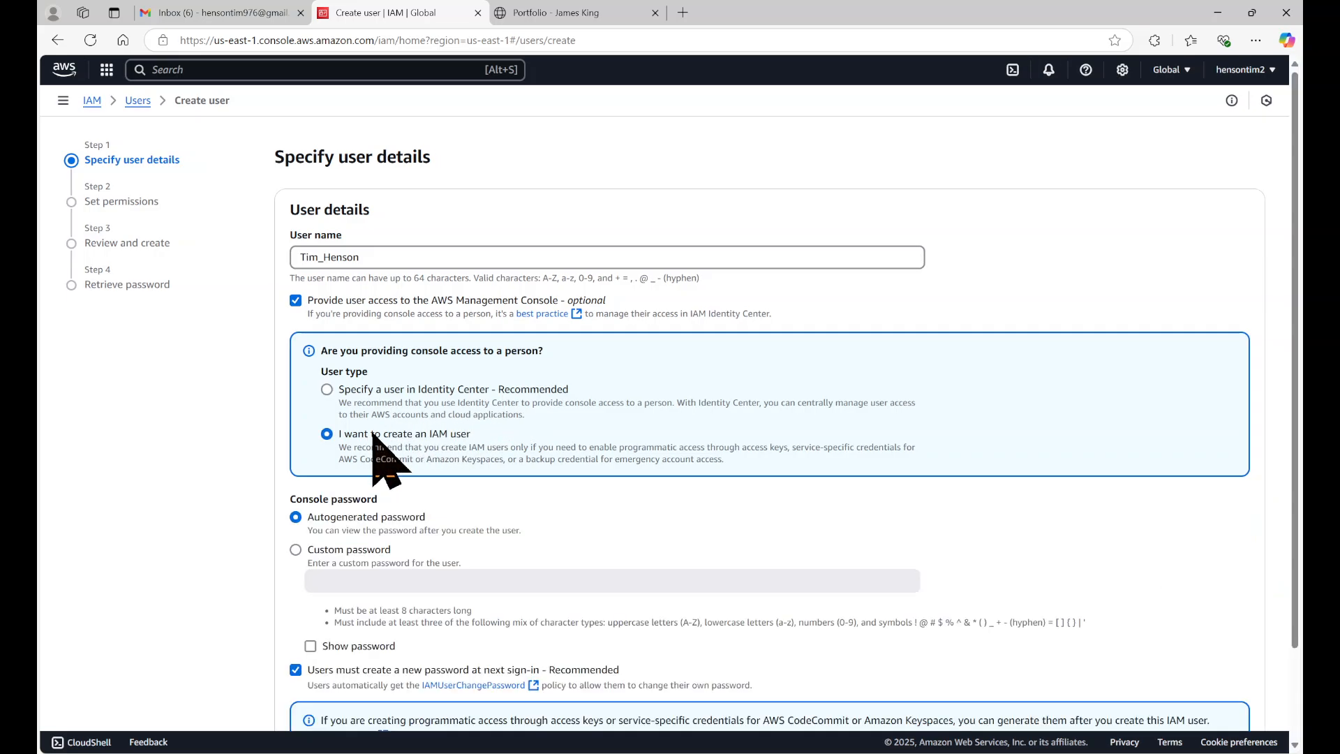
Step: Enter a custom console password and turn off the requirement to create a new password at next sign-in, continuing to the permissions
scroll(443, 439, down, 3)
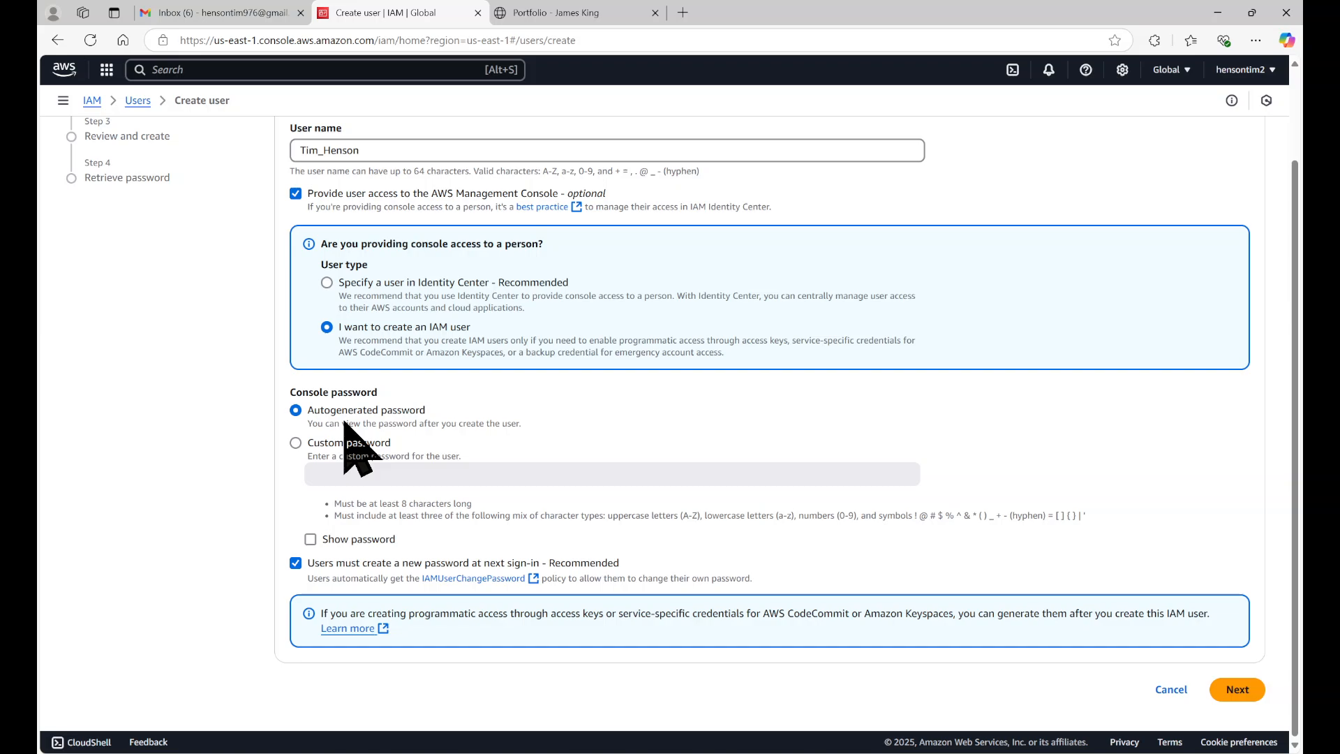
click(296, 443)
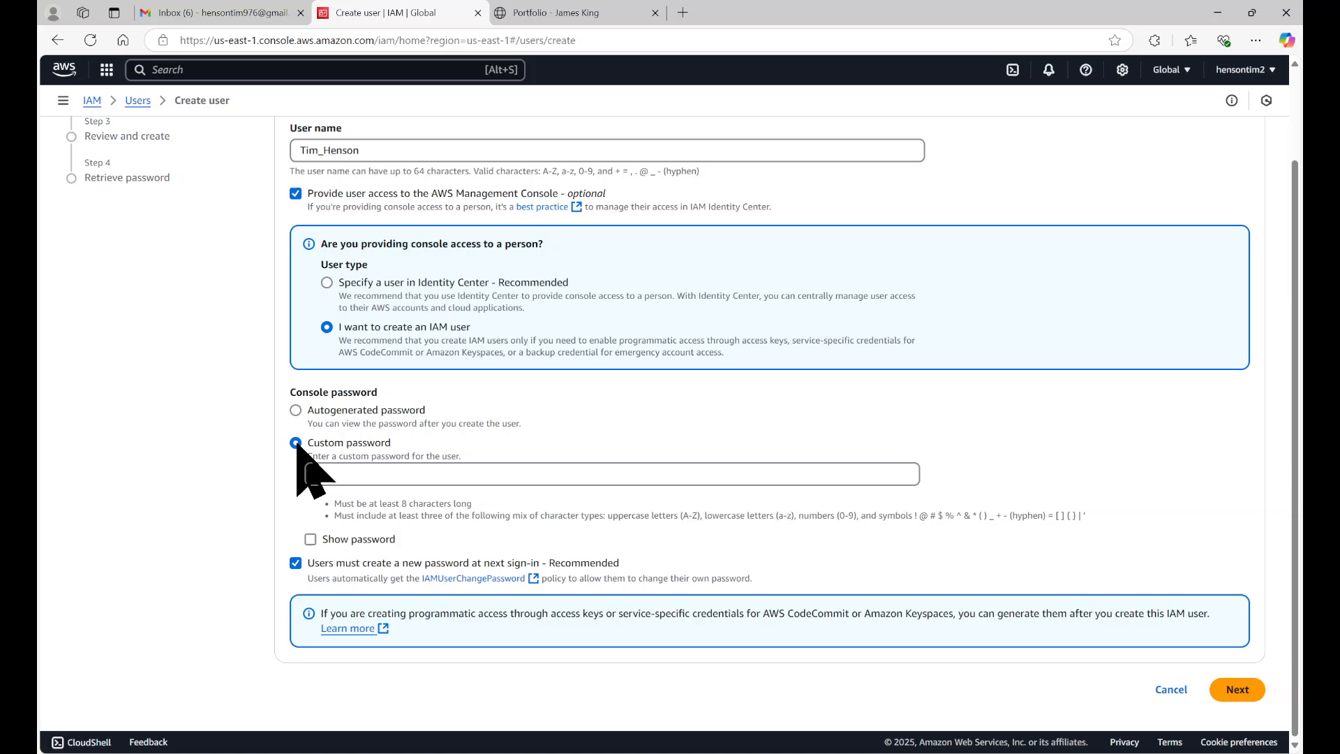
click(359, 474)
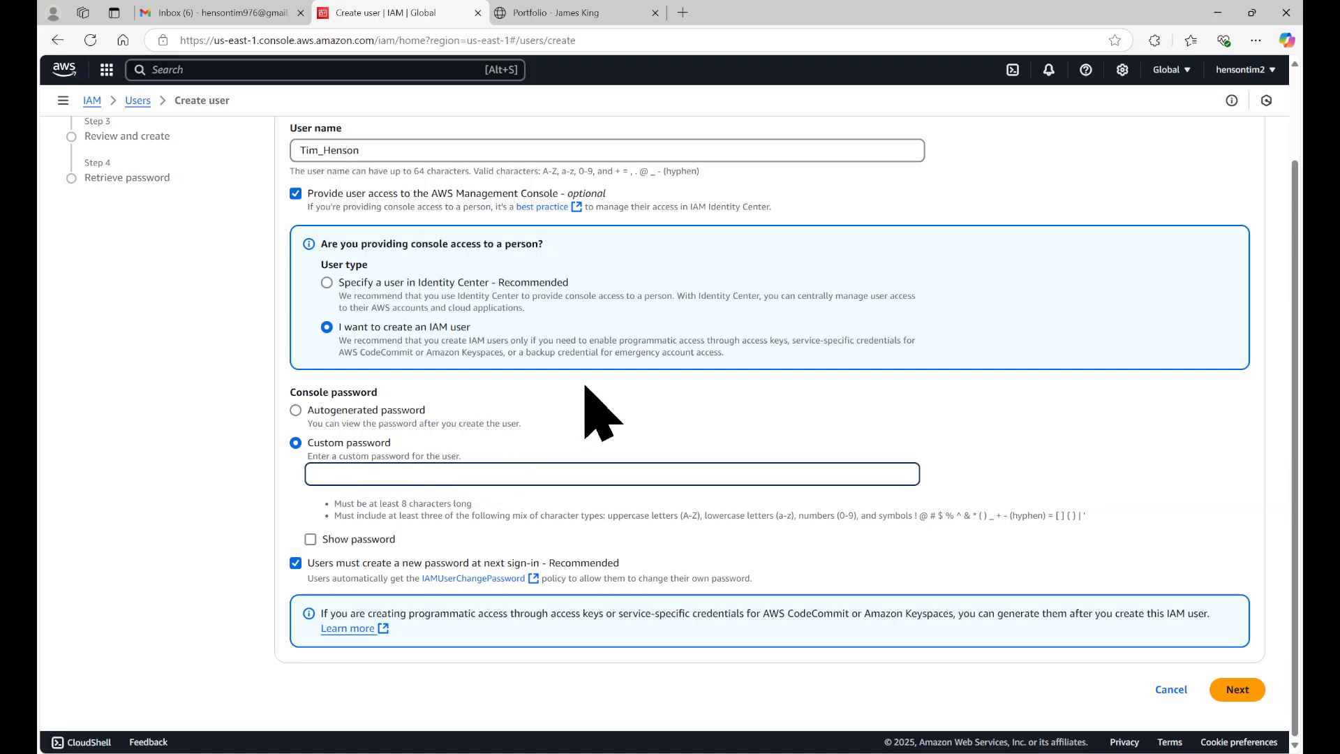
text(********)
key(BackSpace)
key(BackSpace)
key(BackSpace)
key(BackSpace)
key(BackSpace)
key(BackSpace)
text(************)
click(208, 525)
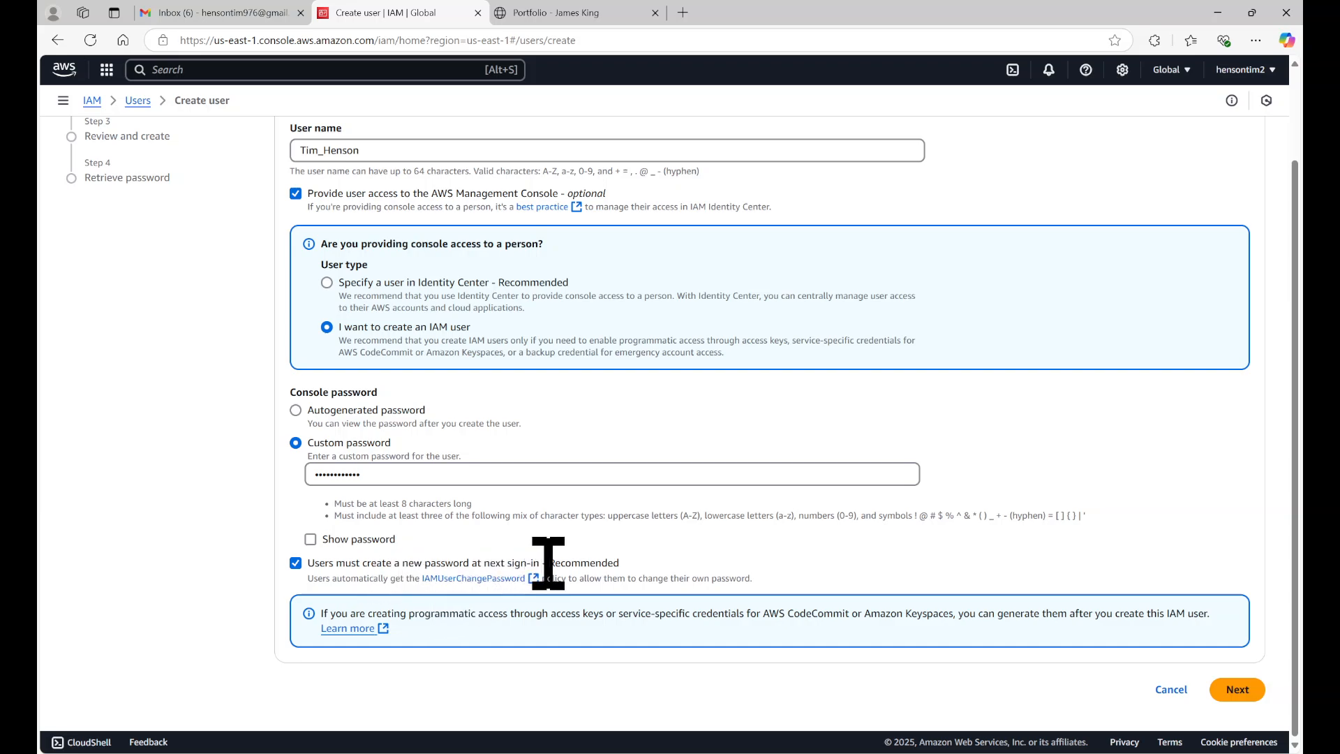
click(296, 564)
click(1237, 691)
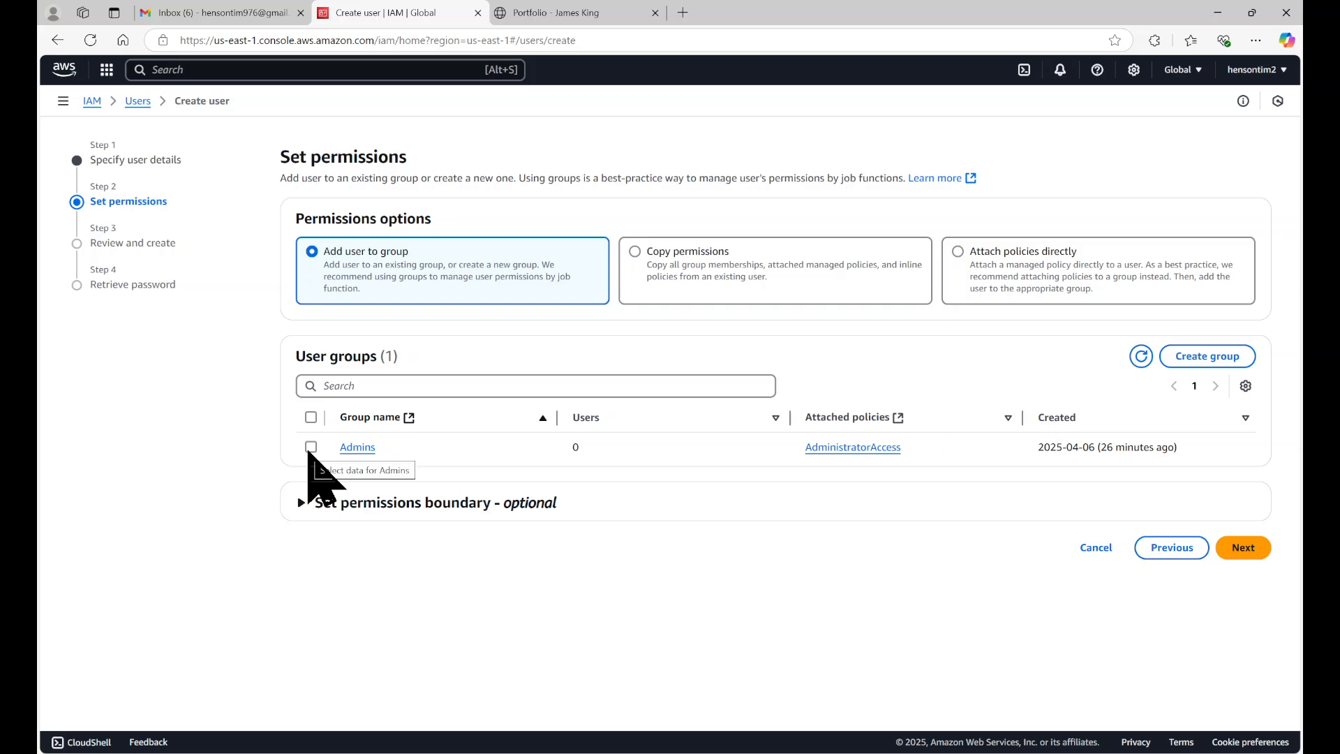
click(1213, 356)
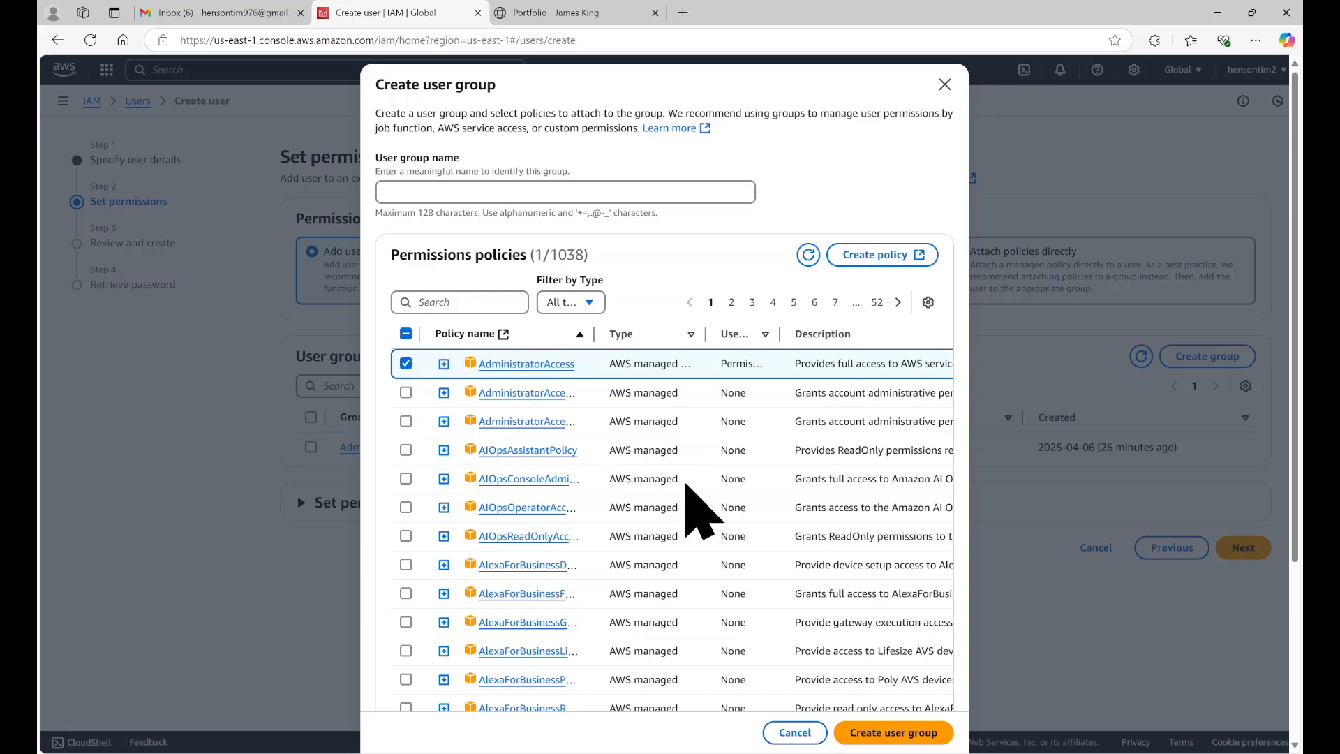
click(494, 190)
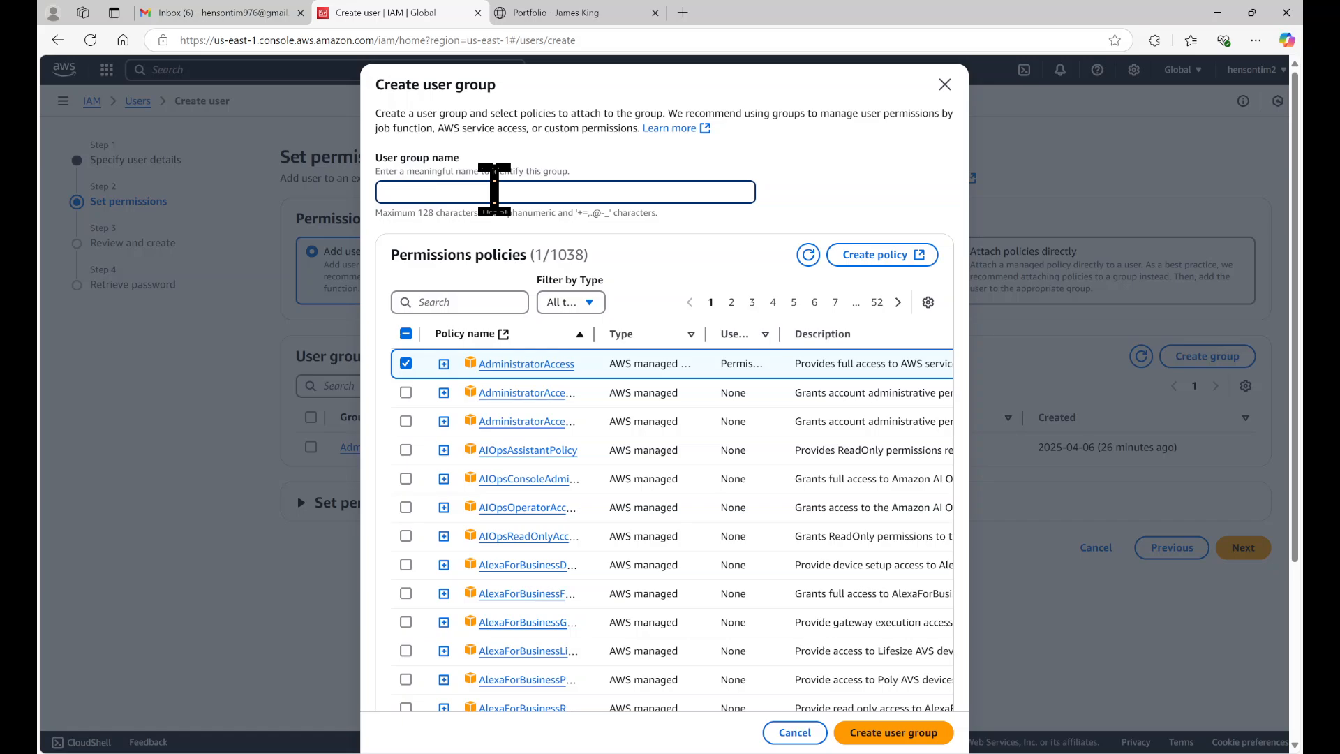
text(Admins)
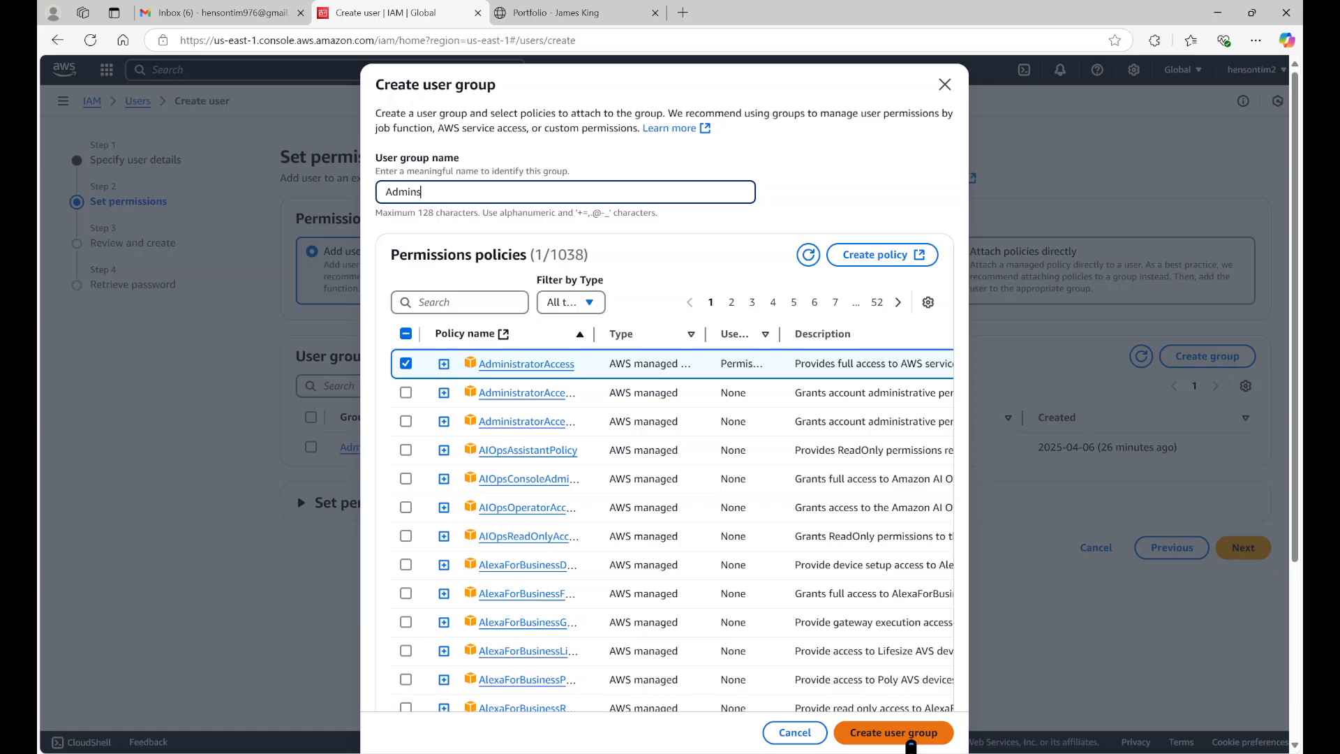
click(797, 740)
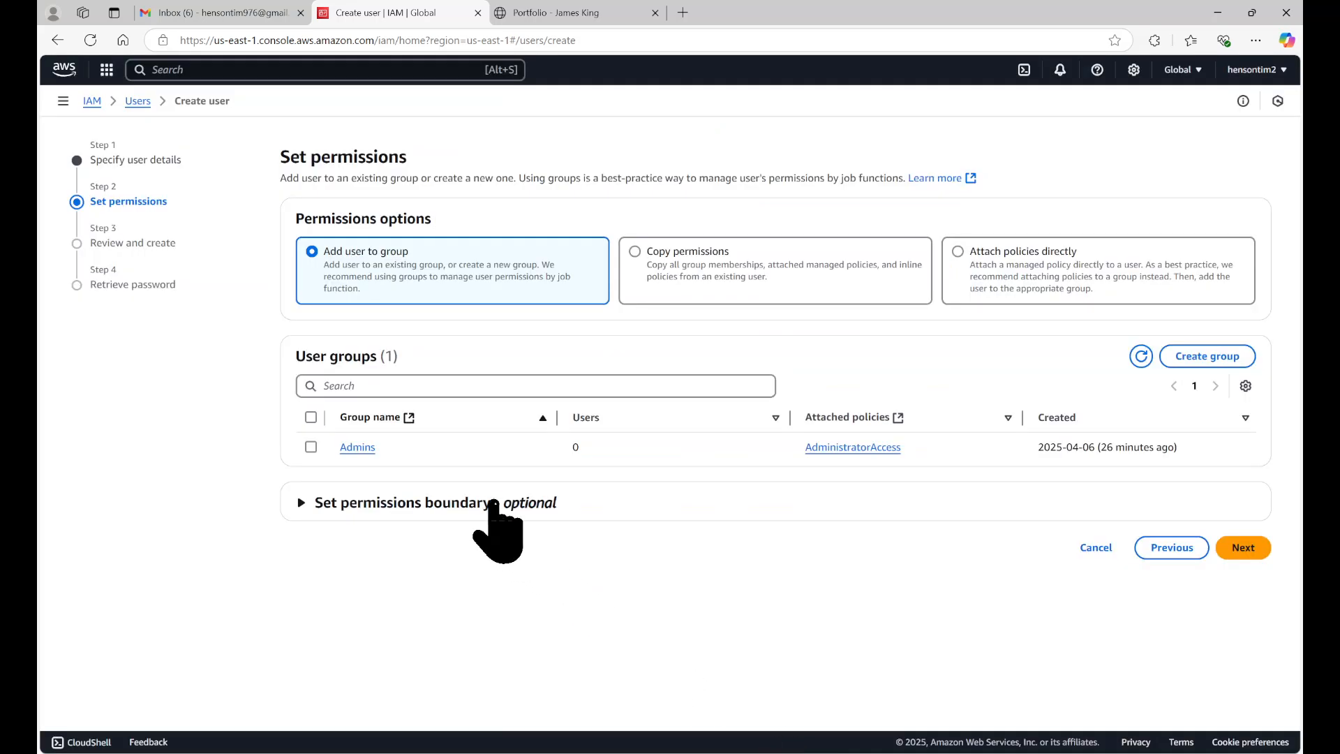
Step: Add the user to the existing Admins group and create the user from the review page
click(308, 451)
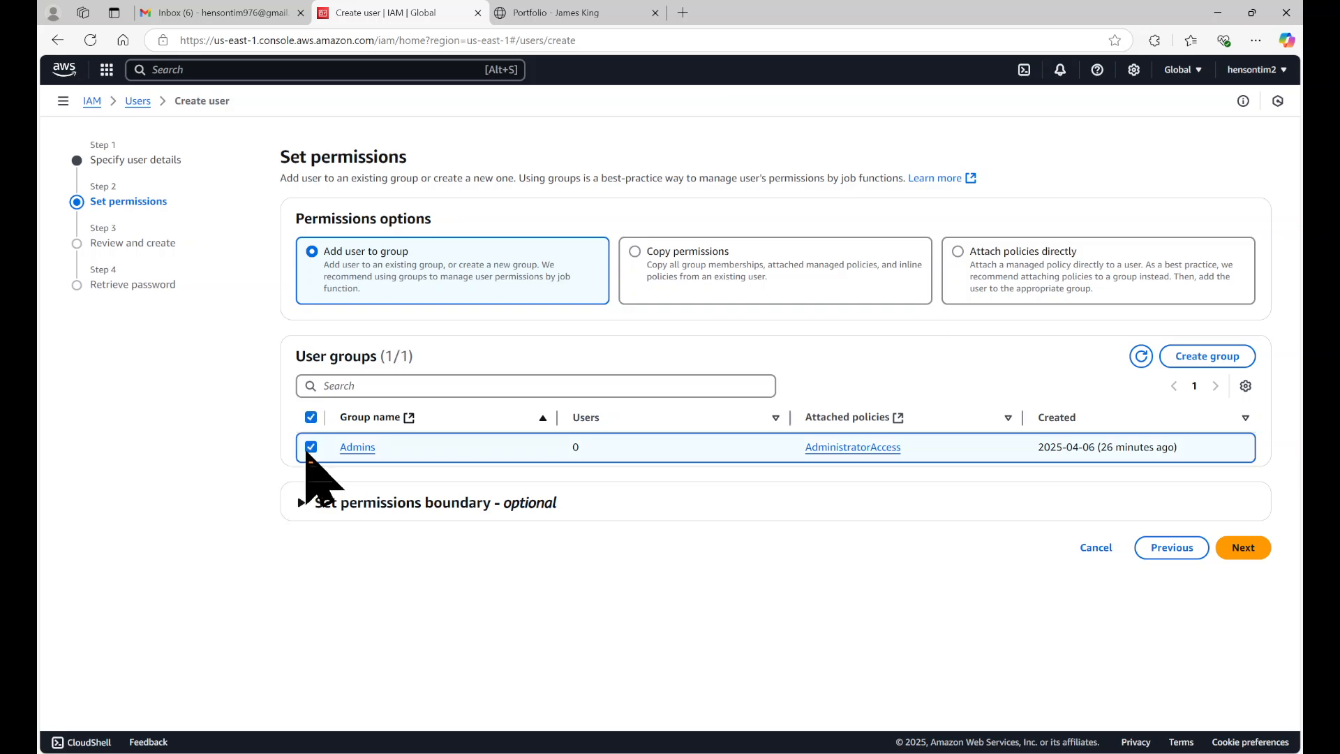
click(1243, 547)
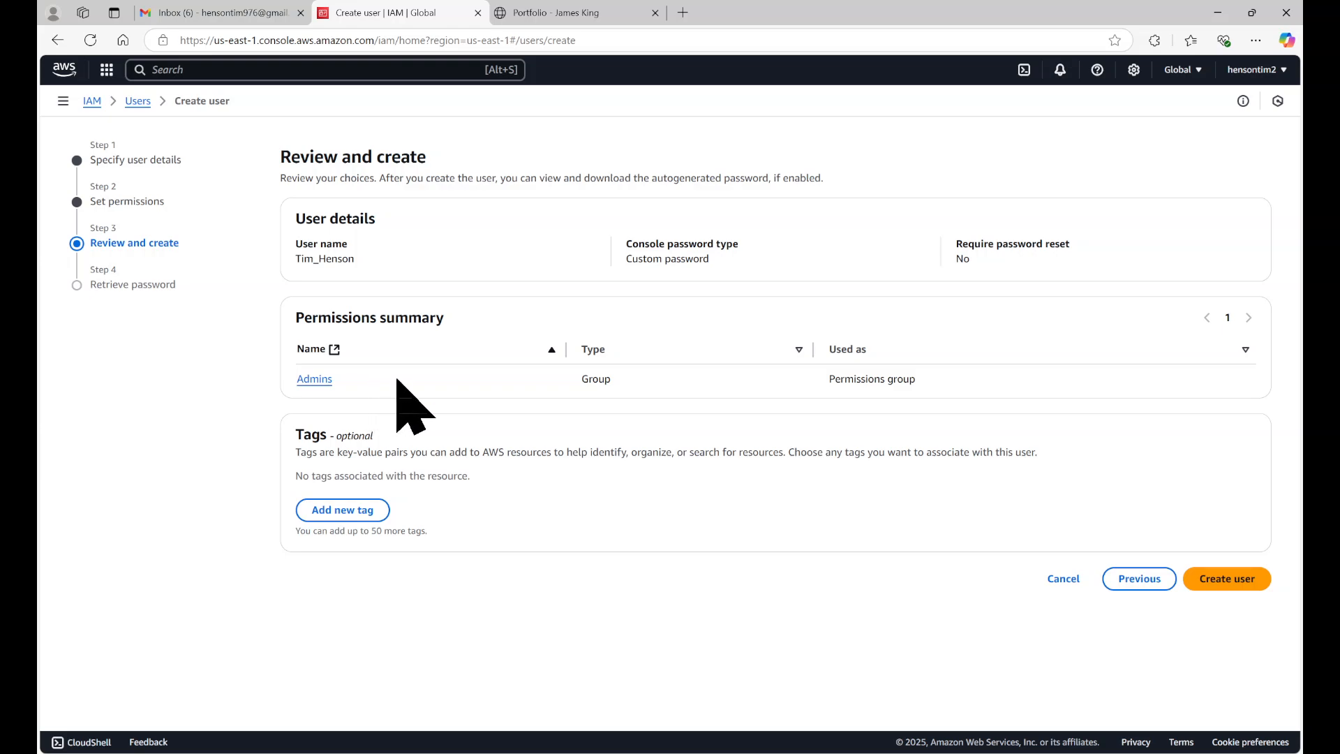
click(1202, 584)
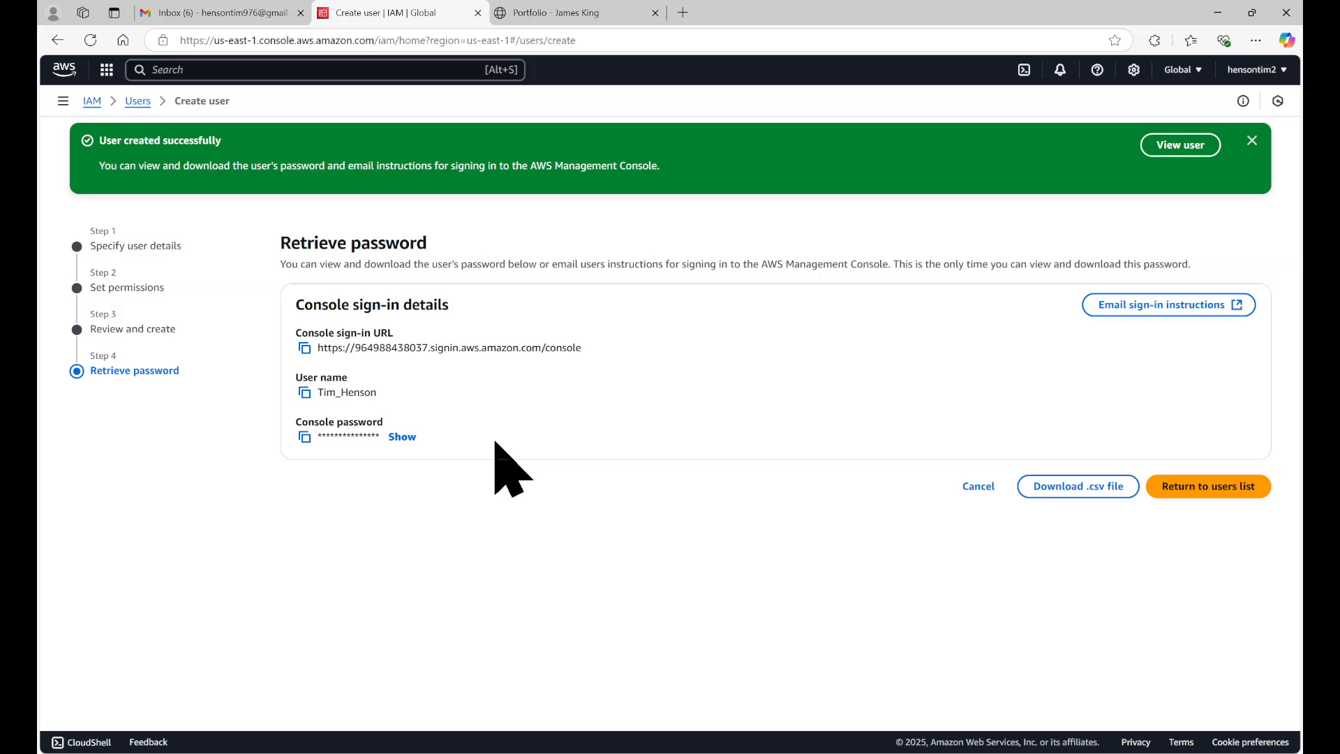
Step: Go back to the portfolio page and visit CloudOpsCentral.net through the link at its end
click(577, 13)
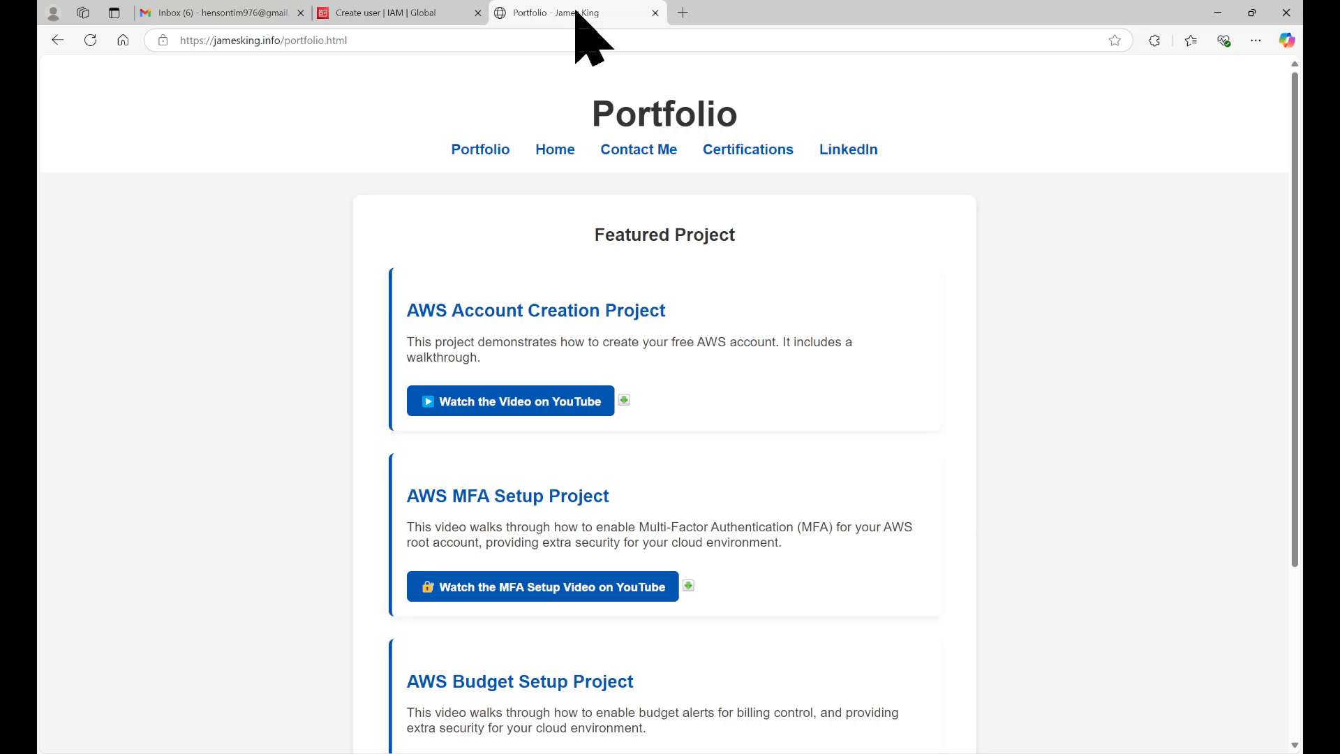
scroll(637, 470, down, 3)
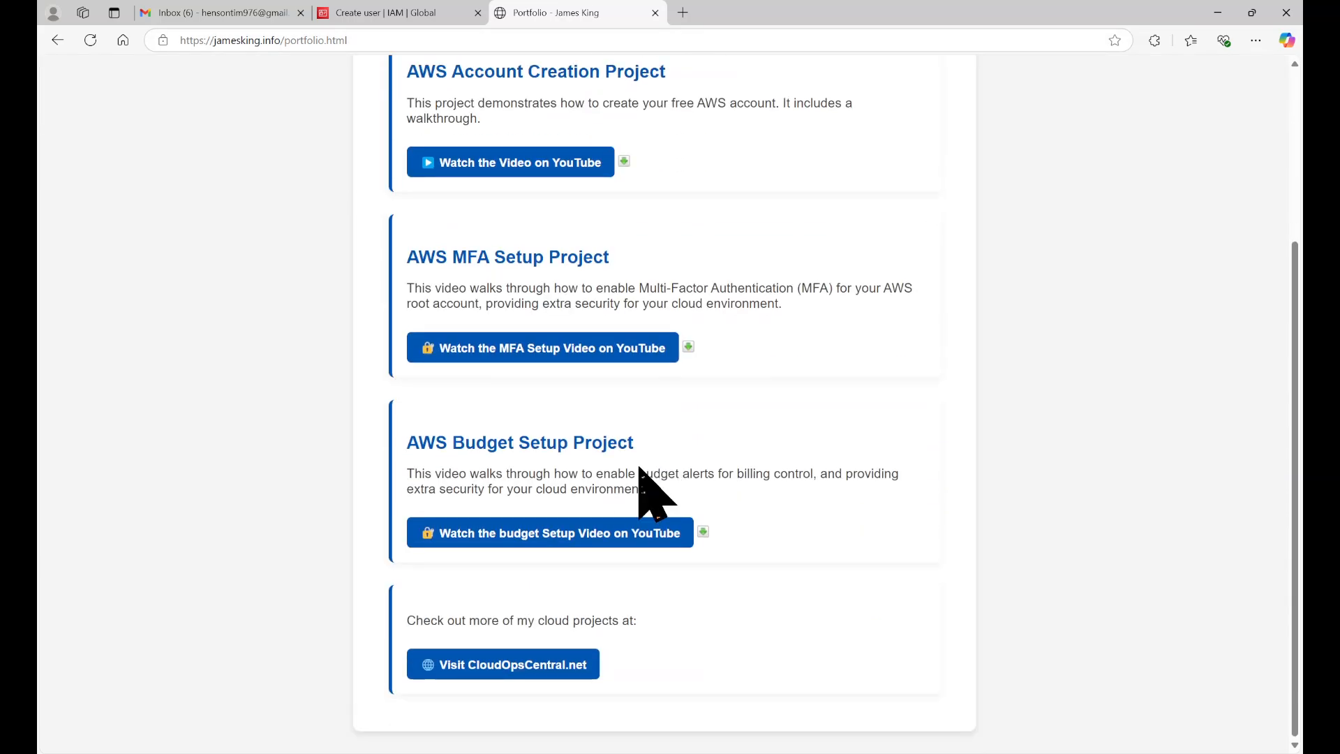
click(505, 669)
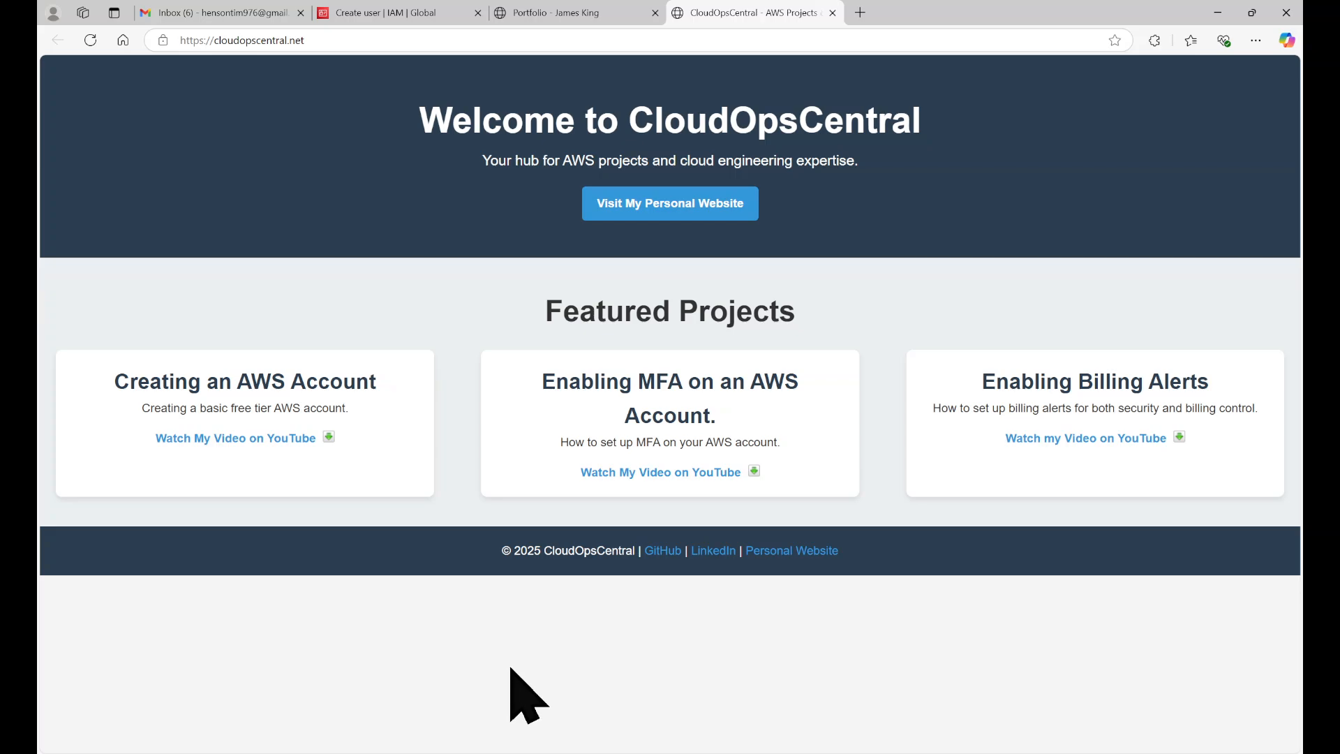